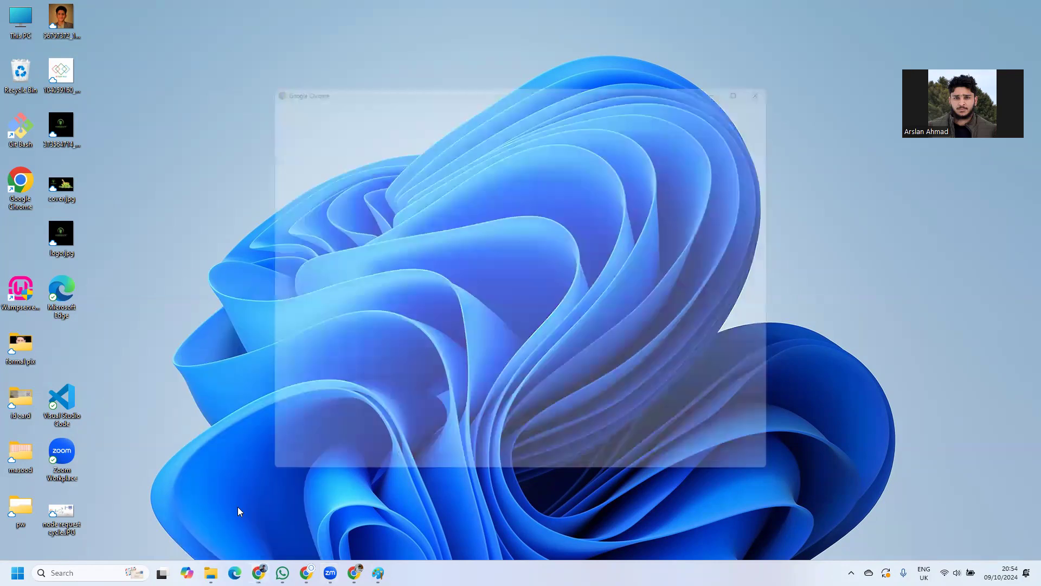
Step: Open a maximized Chrome window and search Google for "python"
click(455, 264)
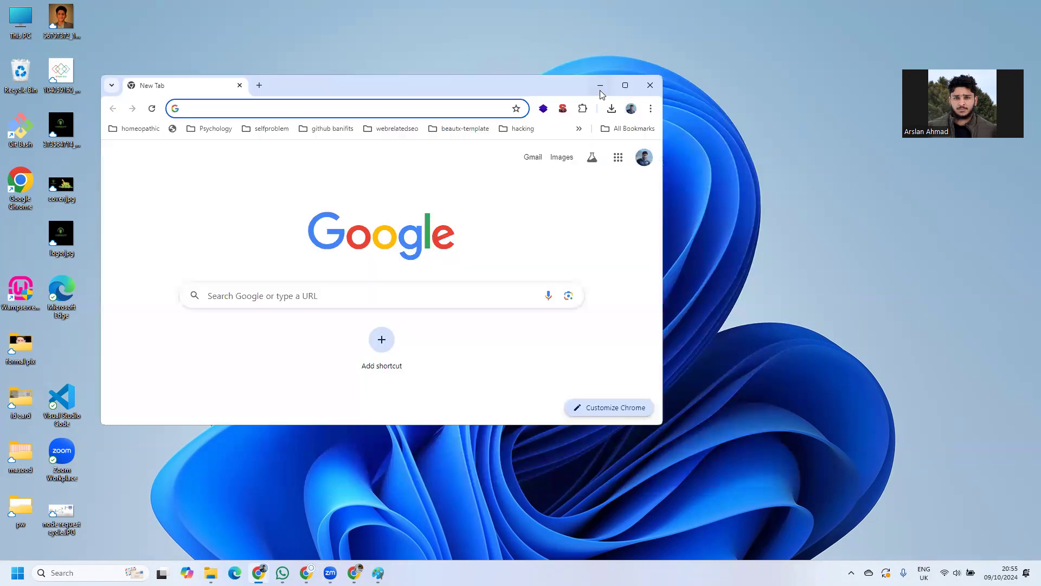
click(623, 84)
text(pay)
key(BackSpace)
key(BackSpace)
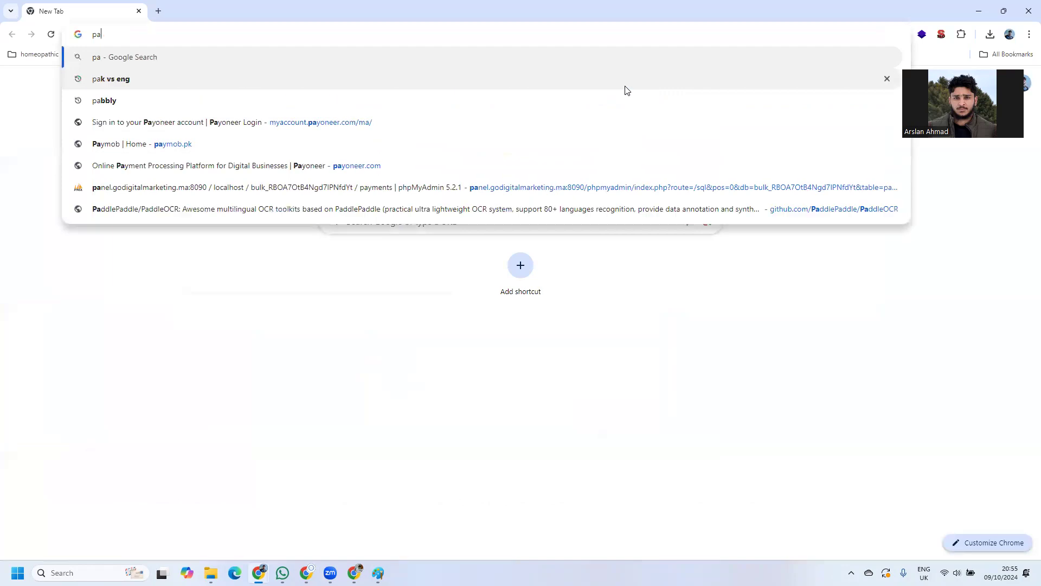
text(ython)
key(Delete)
key(Return)
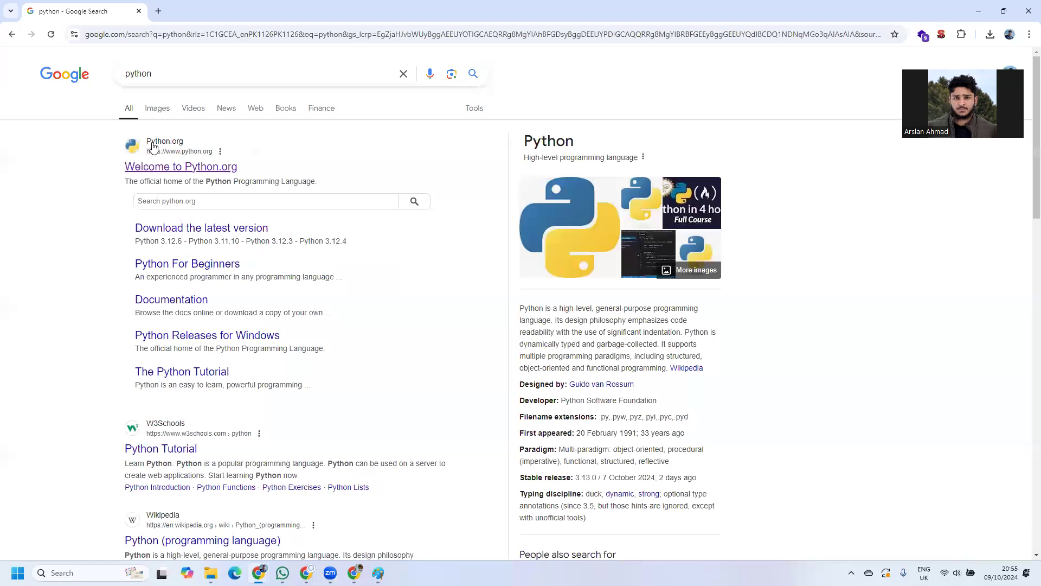
Step: Open the official Python.org site from the search results and go to its Windows download page
click(172, 170)
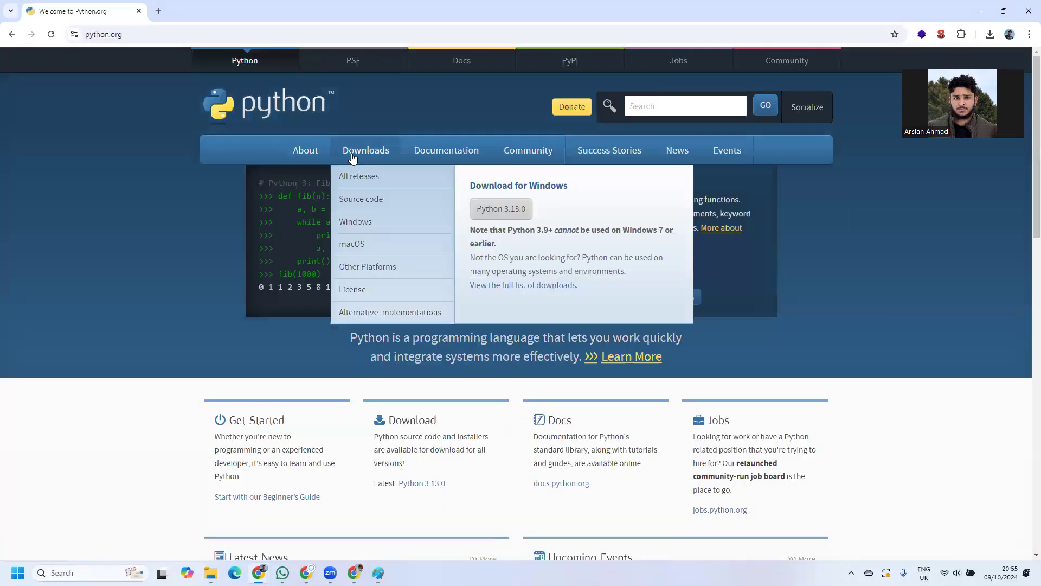
click(353, 156)
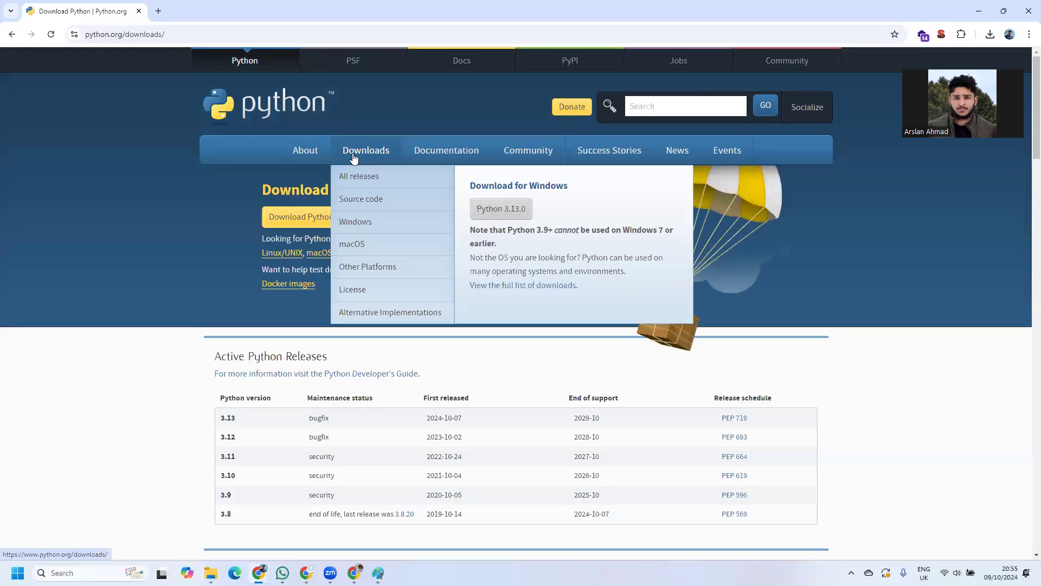
scroll(164, 278, down, 2)
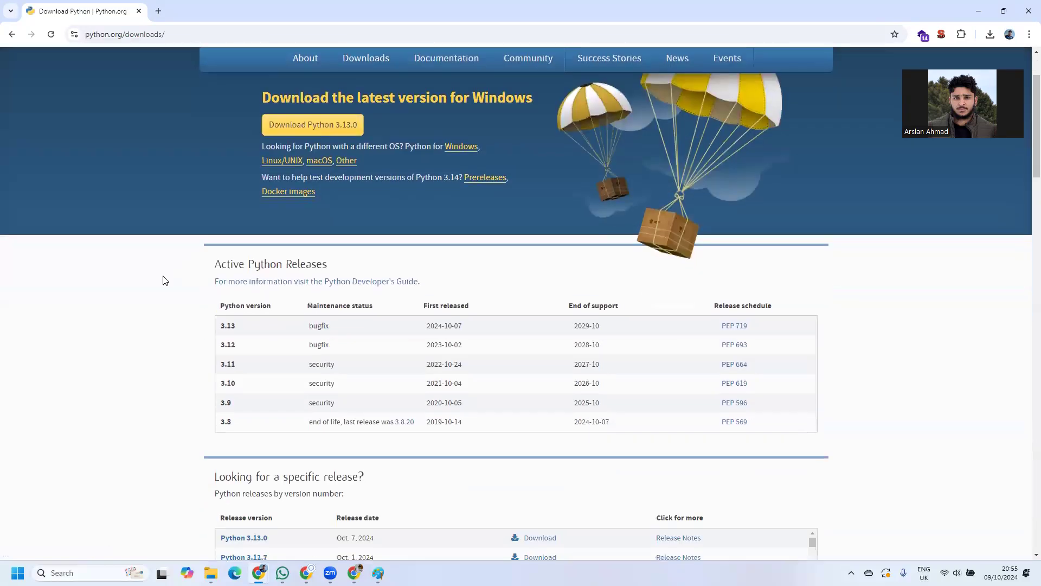
scroll(165, 280, down, 1)
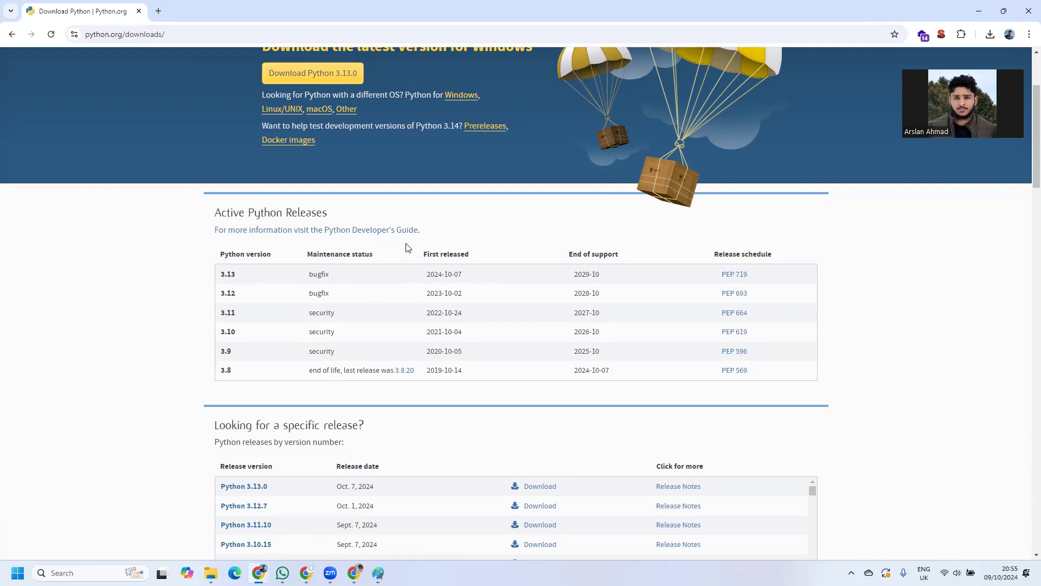
scroll(311, 271, up, 2)
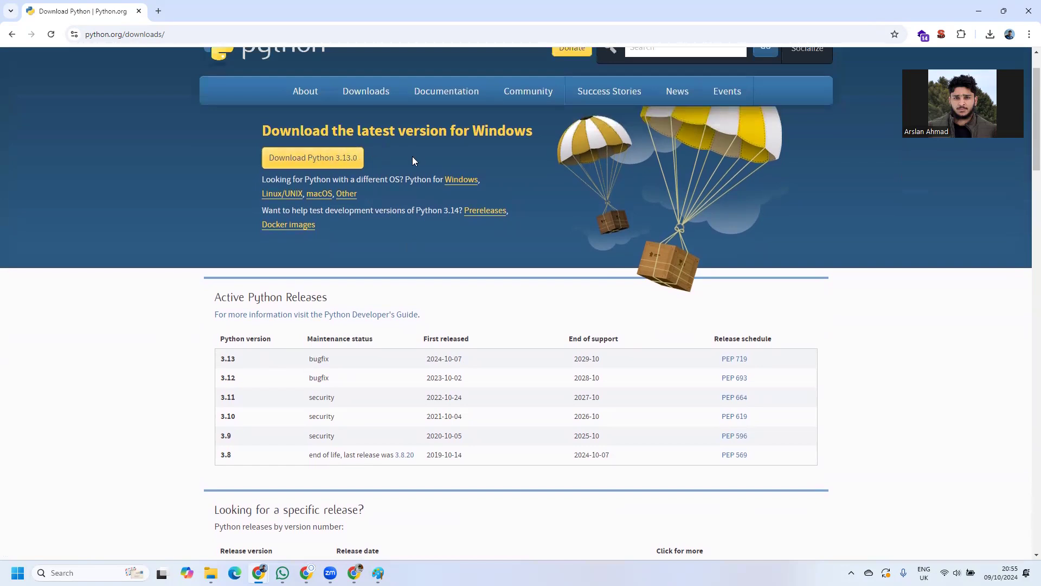
Step: Locate the downloaded python-3.13.0-amd64.exe in the Downloads folder and run the installer, accepting the security warning
click(990, 35)
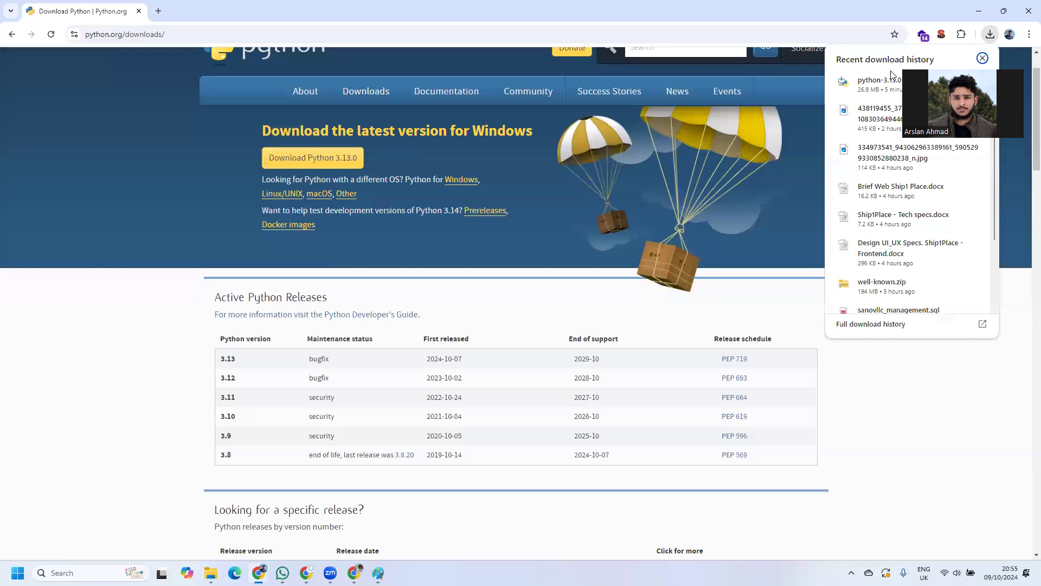
drag(984, 70, 81, 70)
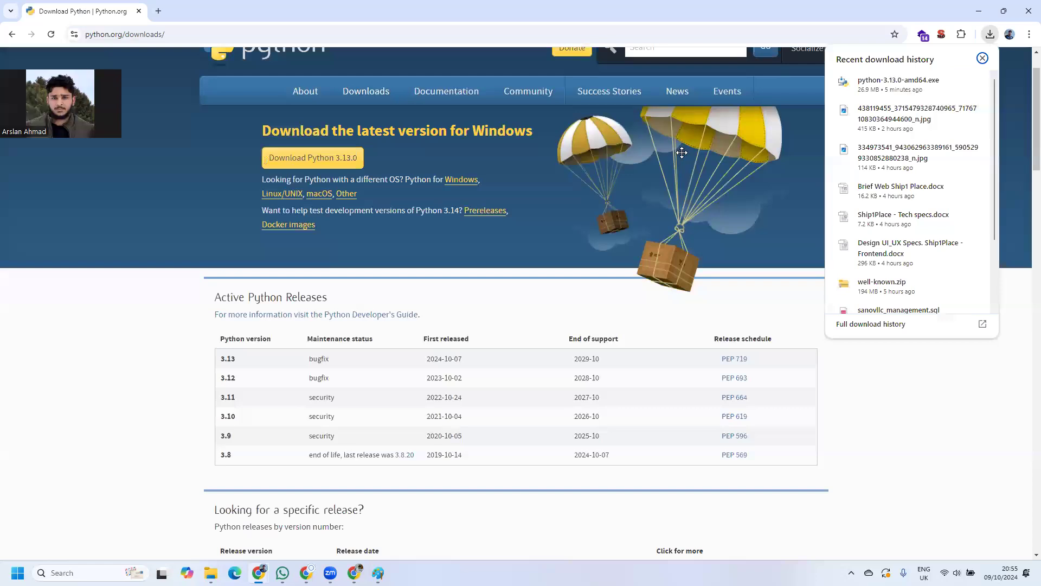
click(951, 83)
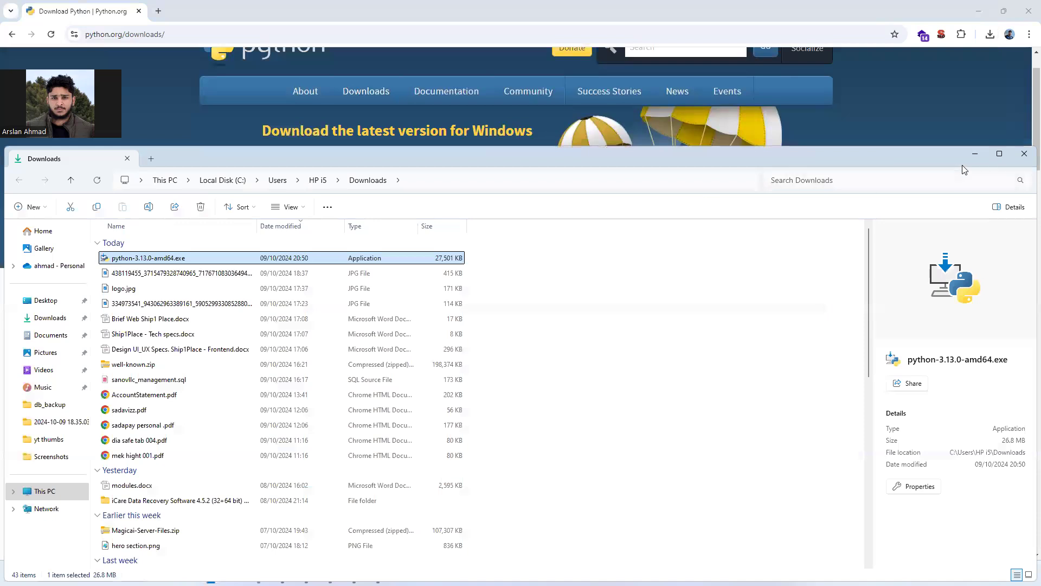
click(1003, 161)
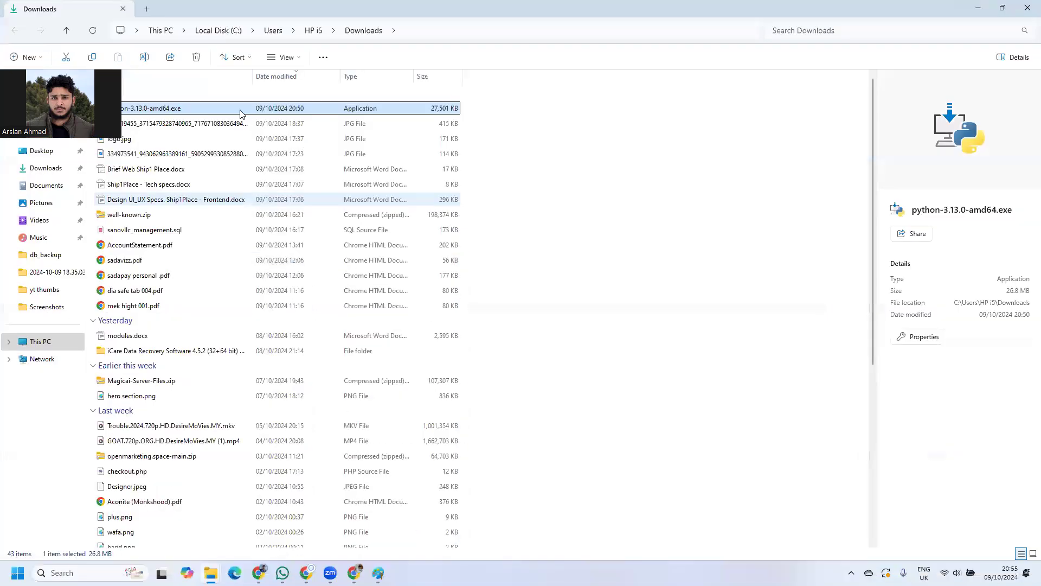
double_click(245, 109)
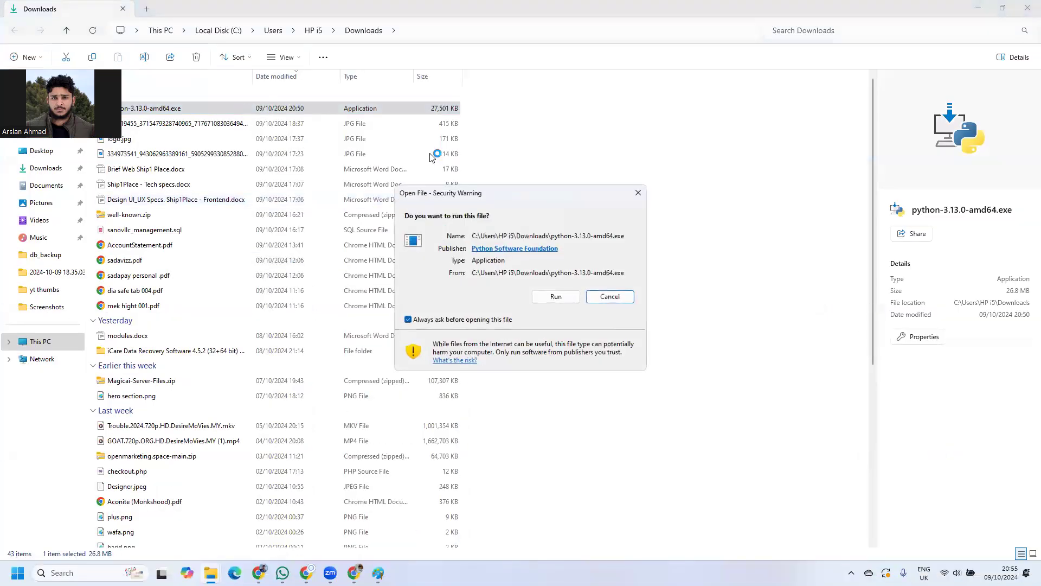
click(557, 297)
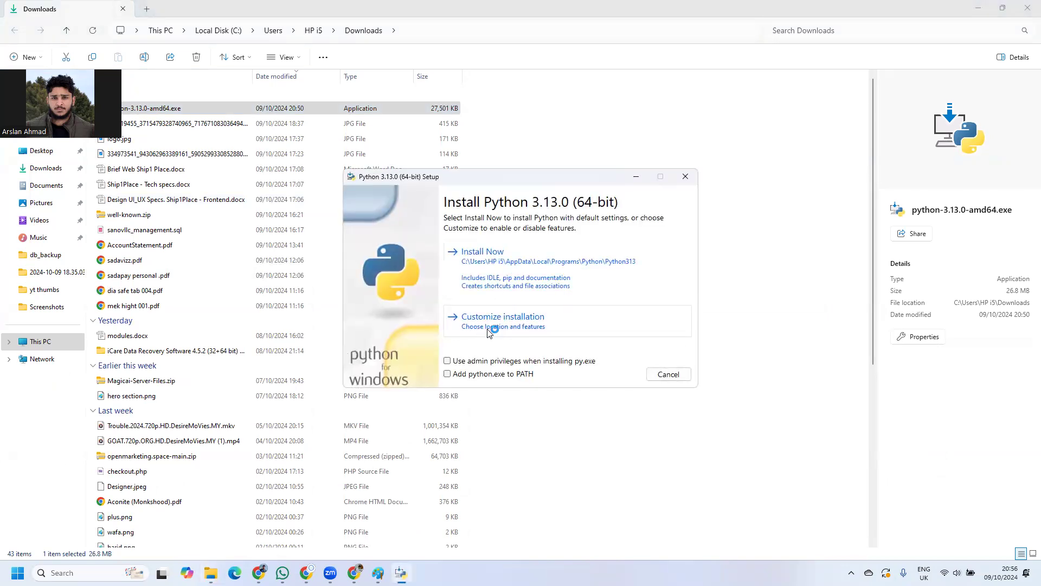
Step: Enable admin privileges and adding python.exe to PATH, then choose a customized installation with all optional features kept
click(448, 361)
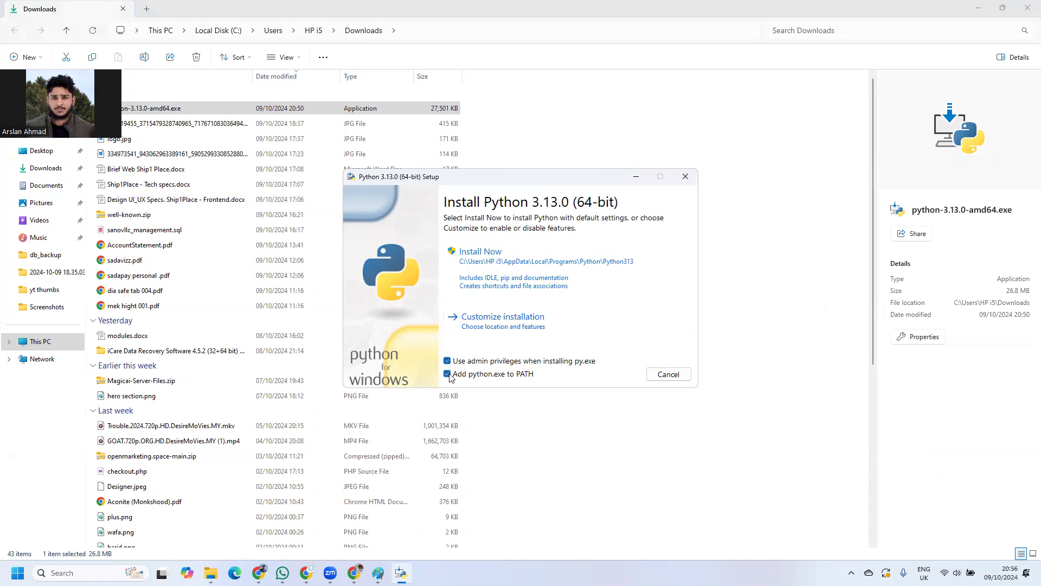
click(497, 324)
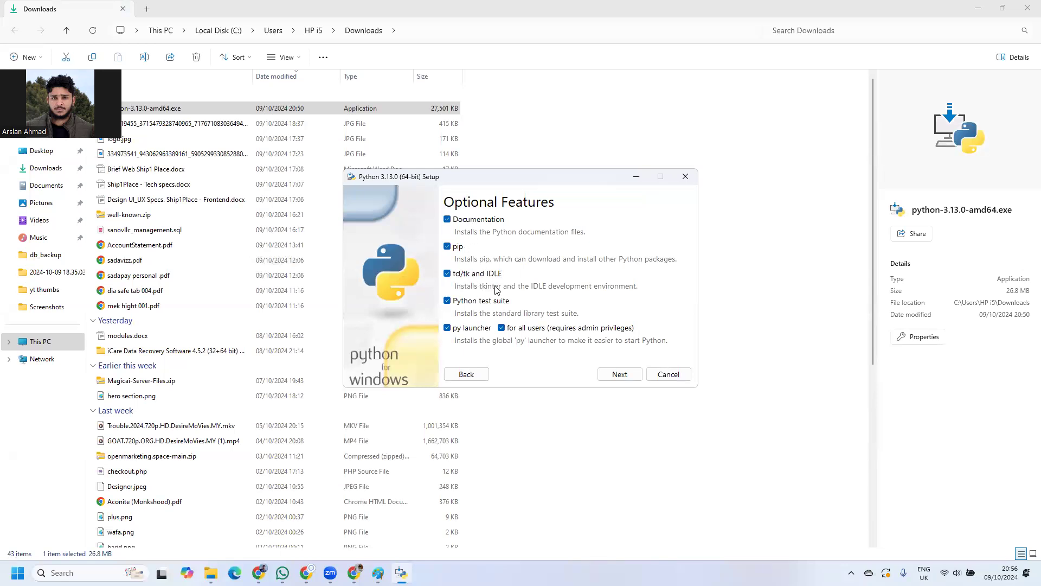
click(620, 374)
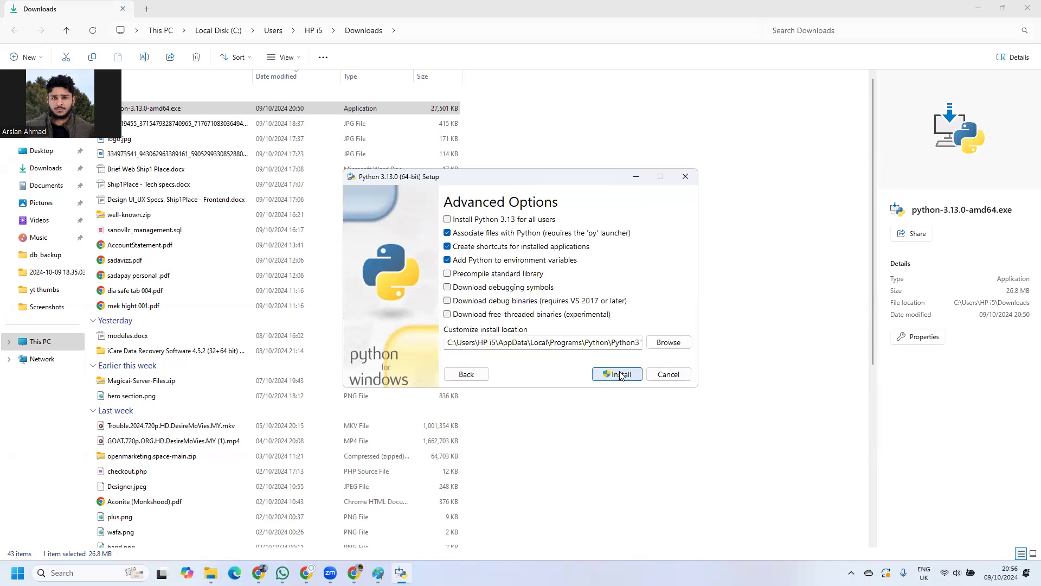
Step: Install Python 3.13 for all users in C:\Program Files\Python313, minimize the other windows, and close the finished setup
click(448, 220)
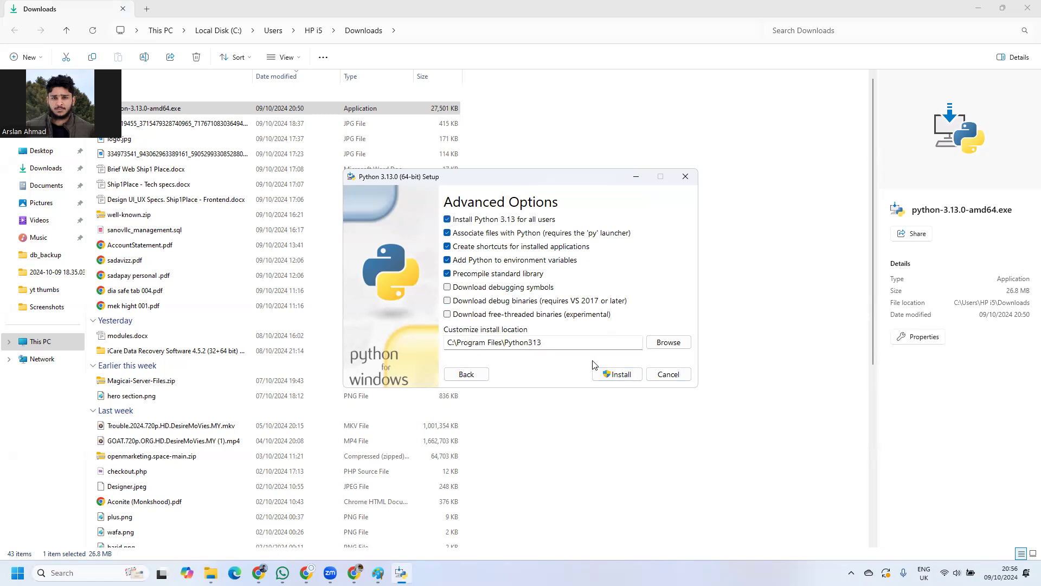
click(613, 375)
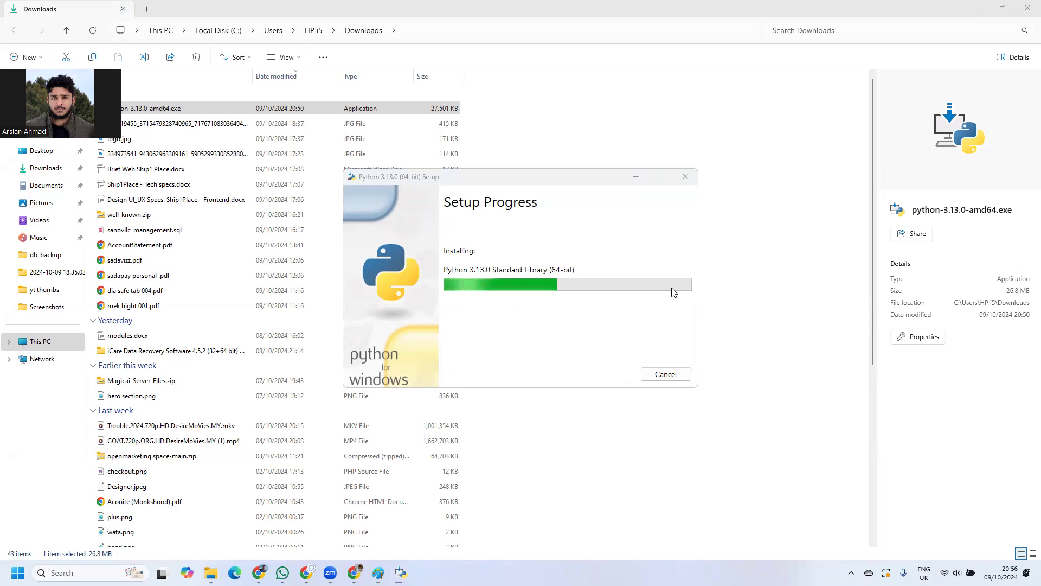
click(981, 7)
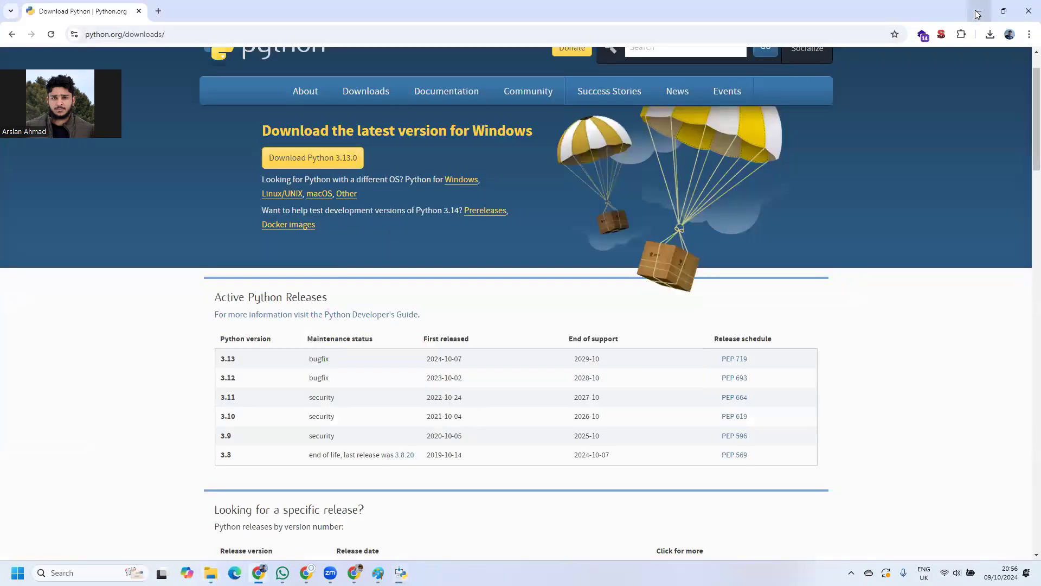
click(976, 10)
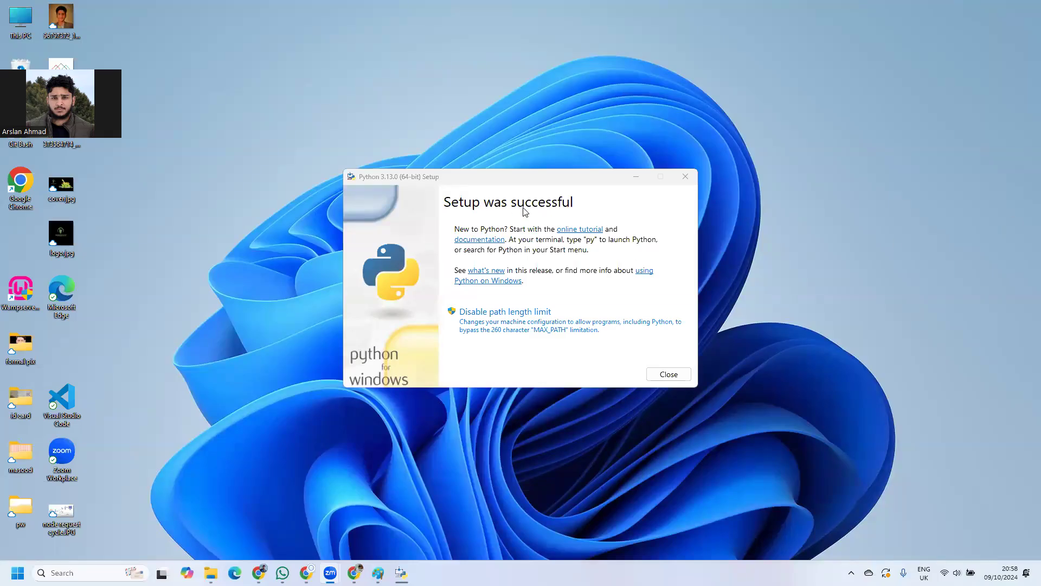
click(668, 374)
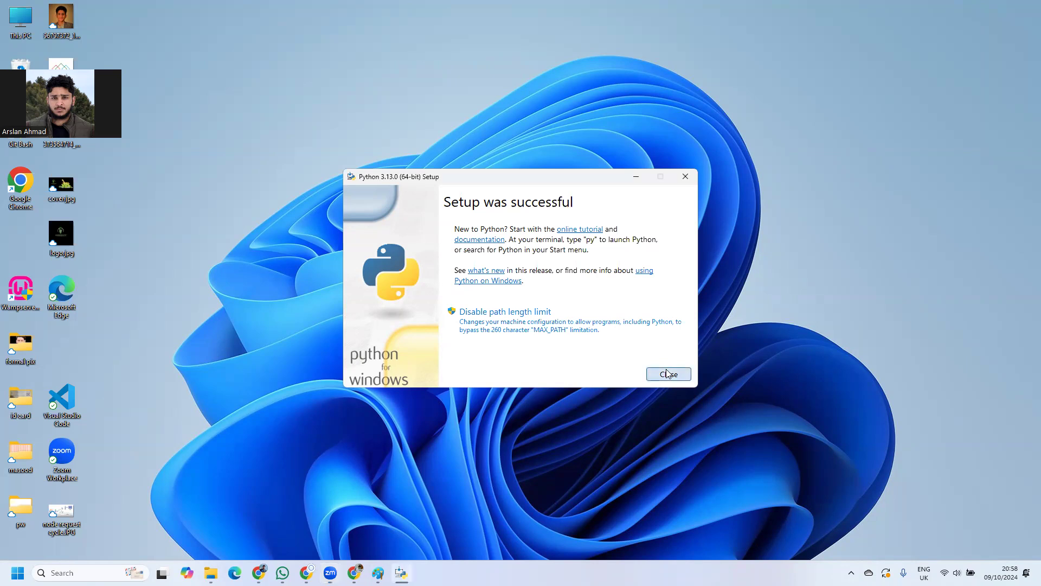
Step: Find Command Prompt by searching for "cmd" in Windows and open it
click(81, 573)
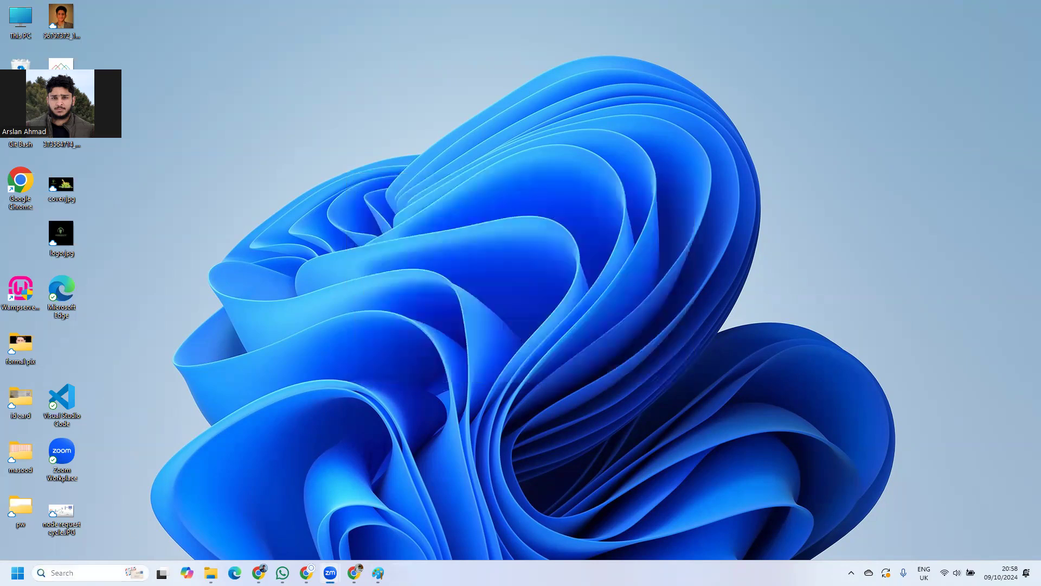
text(cmd)
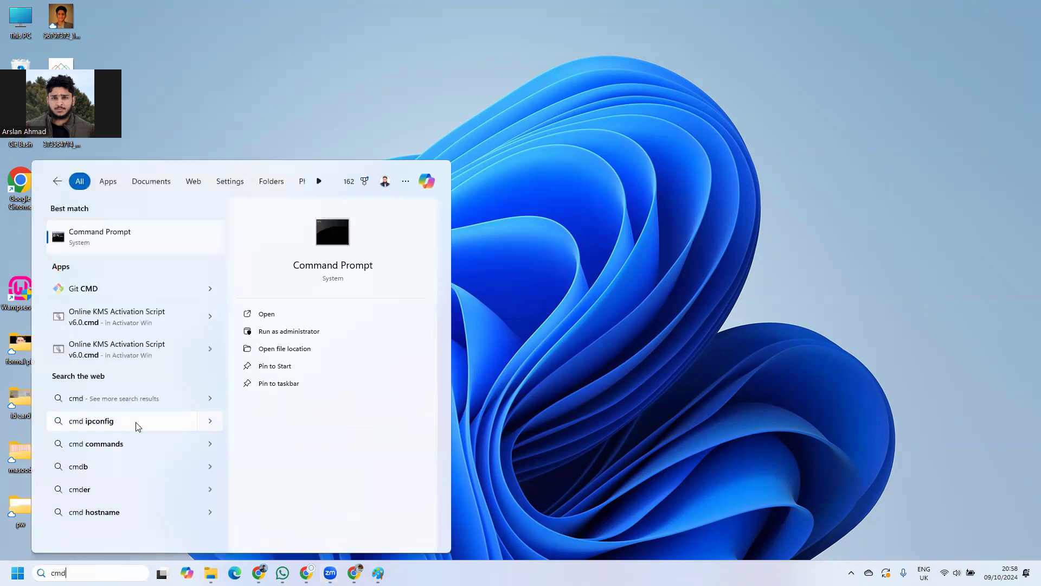
click(146, 234)
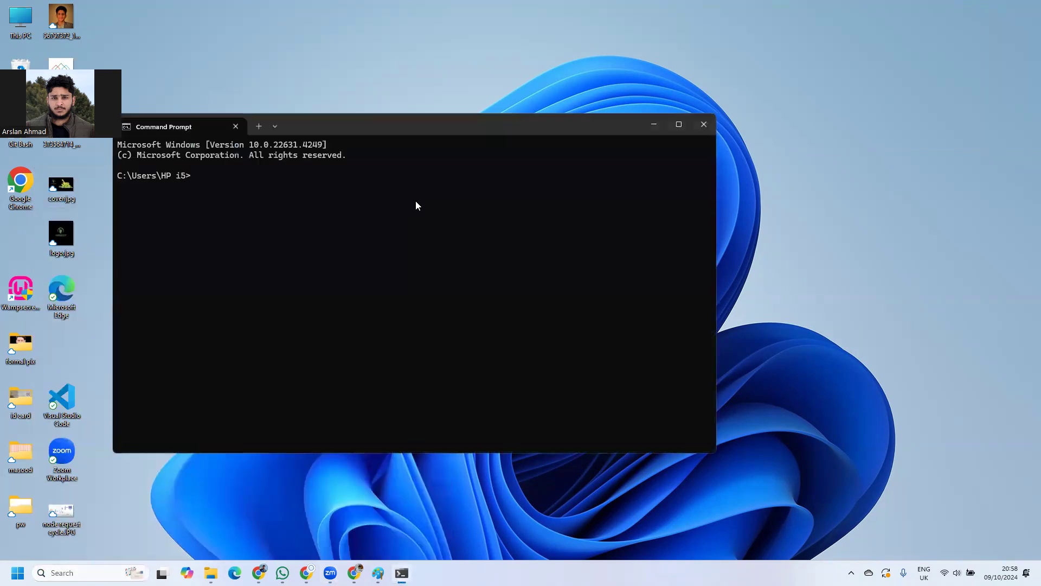
Step: Check the installed Python version by running python --version
text(pythn)
text(n -versu)
key(BackSpace)
key(BackSpace)
key(BackSpace)
text(er)
key(Return)
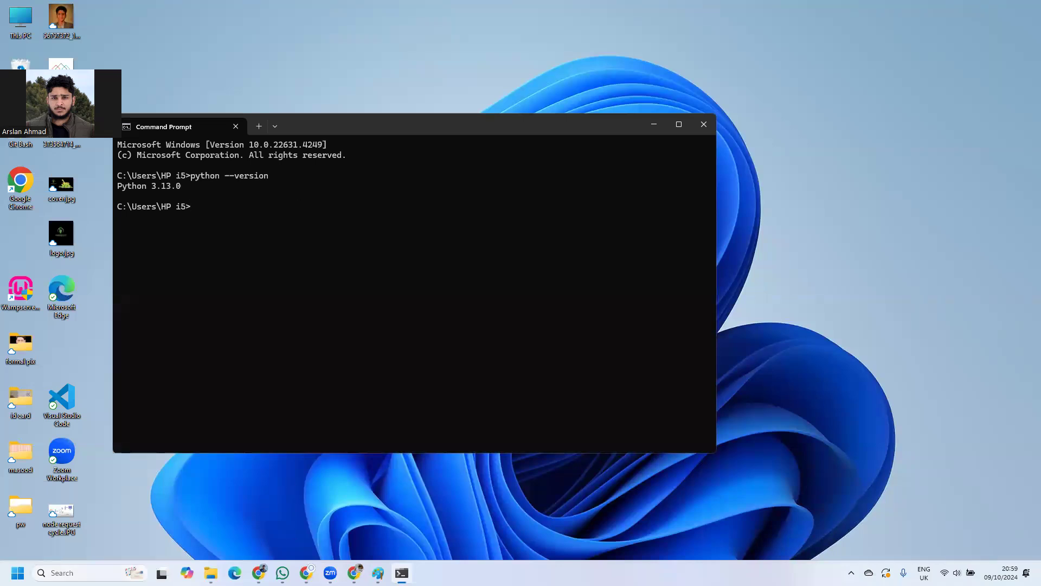
Step: Search Windows for "idle" and launch IDLE (Python 3.13 64-bit)
click(62, 573)
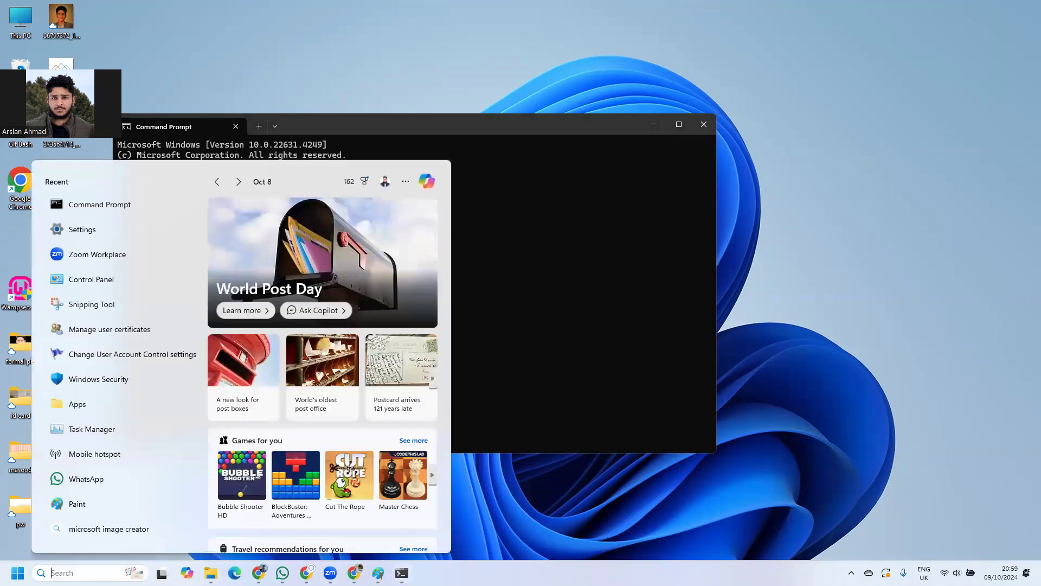
text(id)
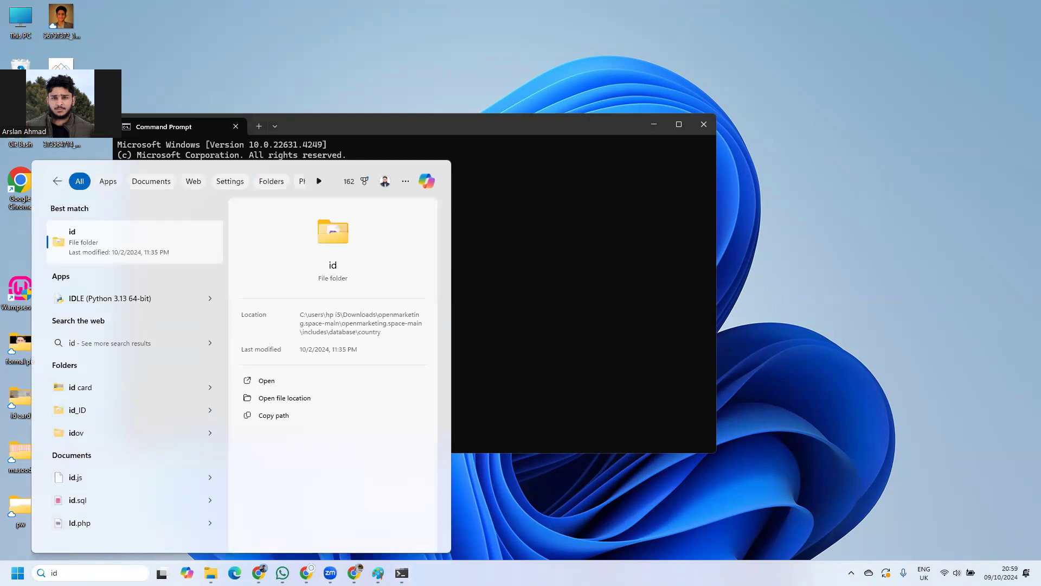
text(k)
key(BackSpace)
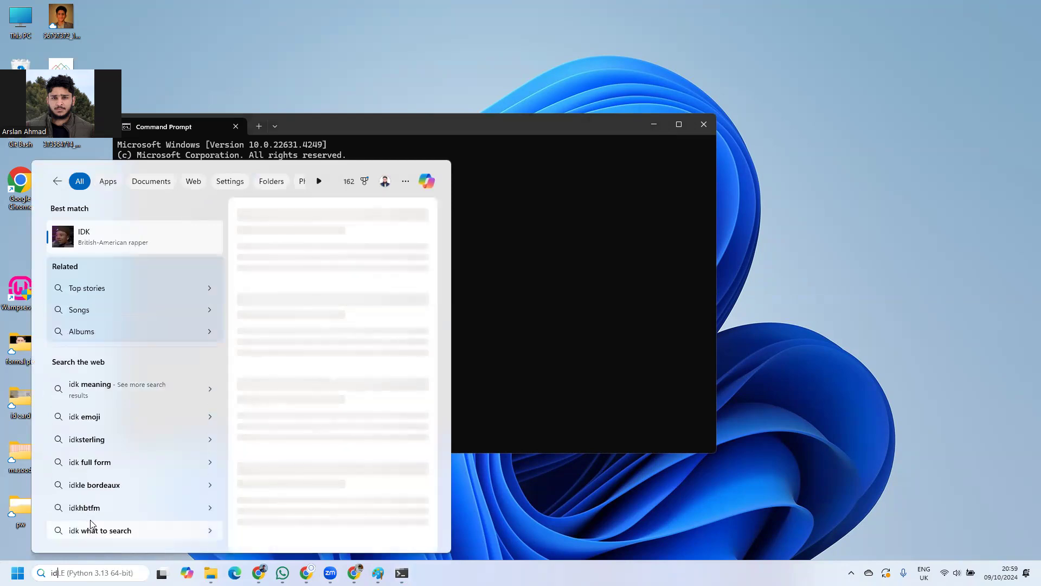
text(le)
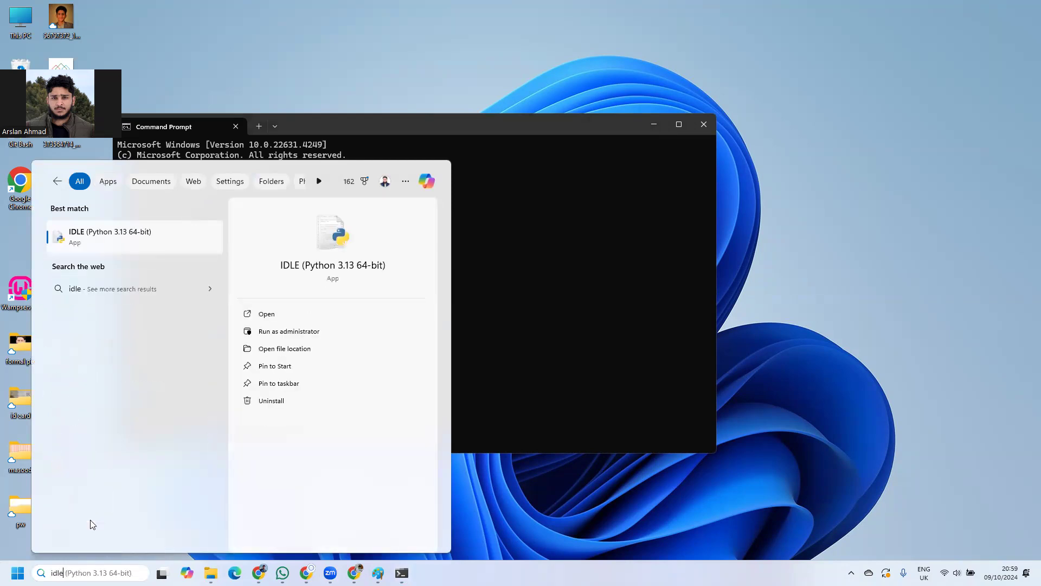
click(140, 239)
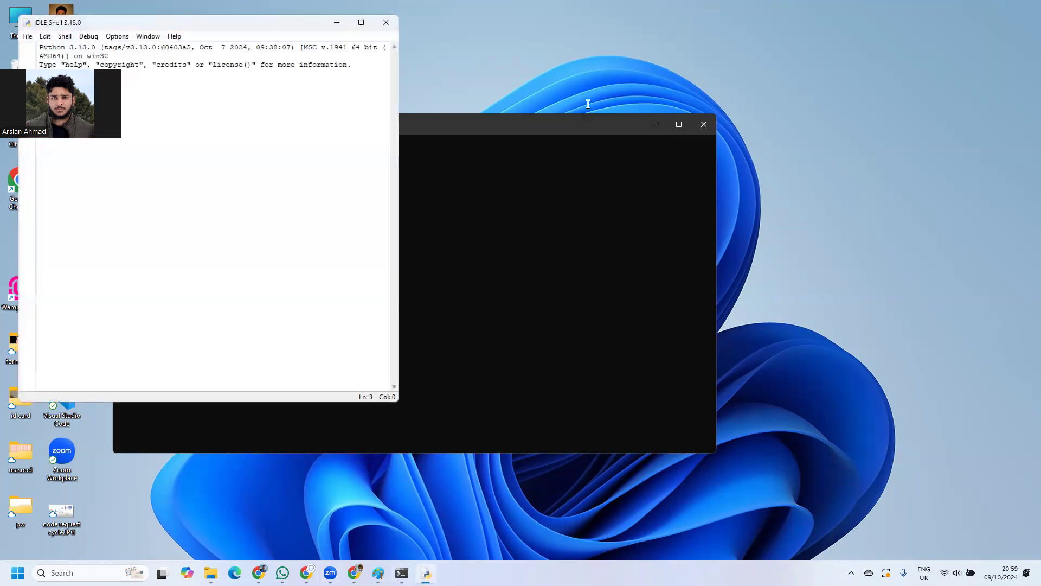
Step: Run print("Allround zone") in the IDLE shell
text(pri)
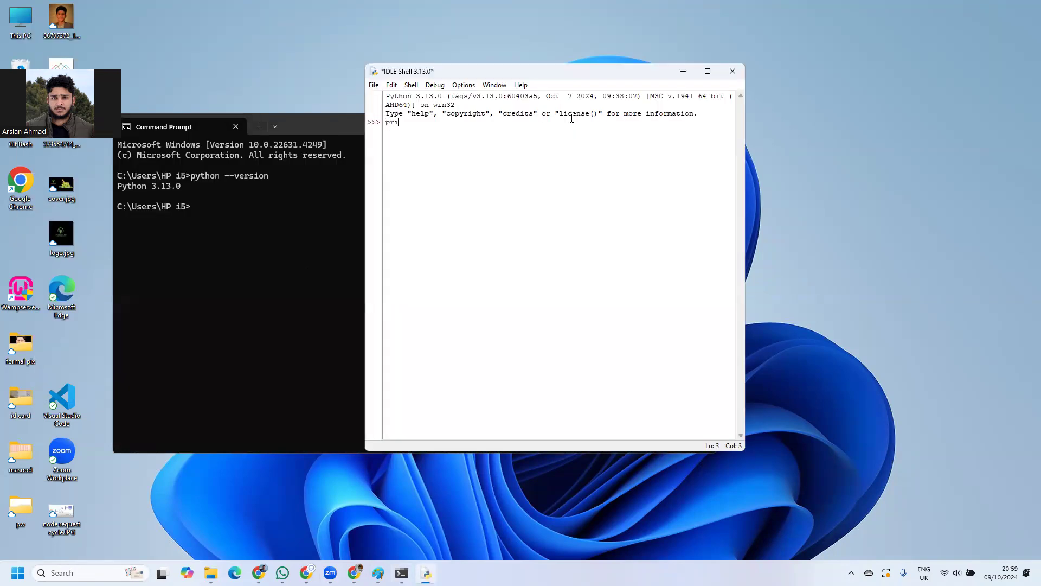
text(nt())
key(Left)
text(H)
text(a)
key(BackSpace)
text(Ali)
text(round 2)
text(one)
key(Return)
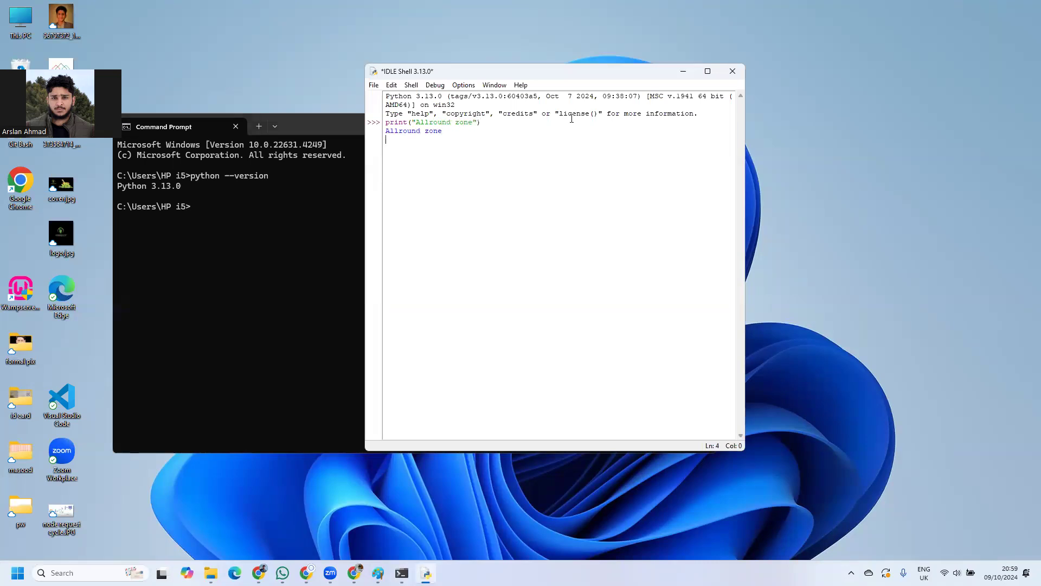